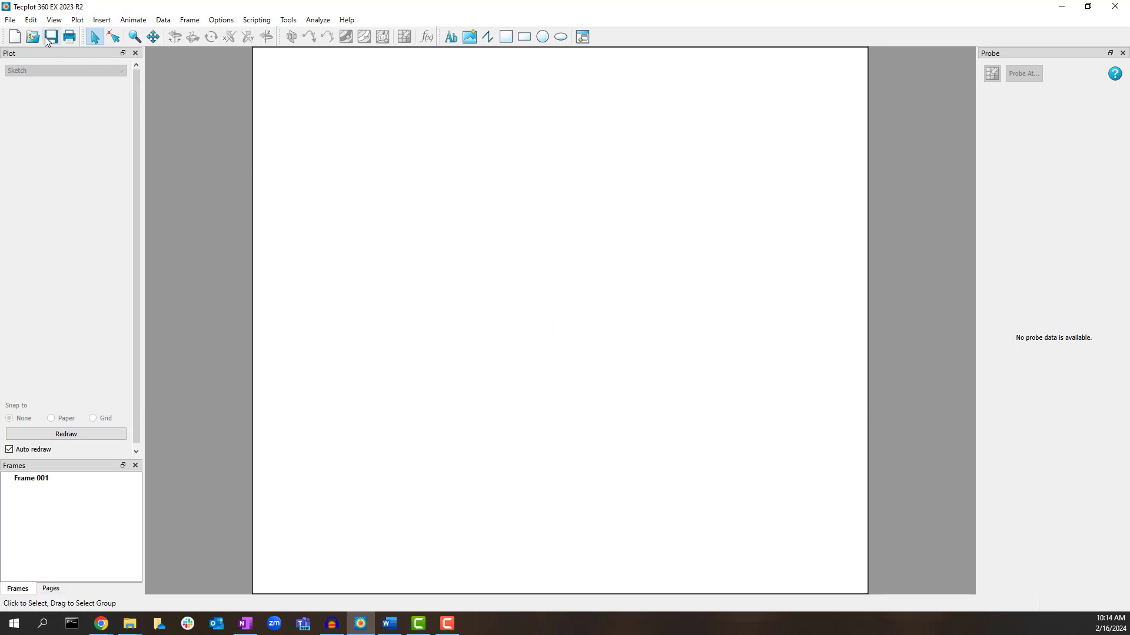
- Load the ICE000045_-1.60894e+02.plt engine dataset
{"action": "left_click", "coordinate": [10, 19]}
{"action": "left_click", "coordinate": [37, 105]}
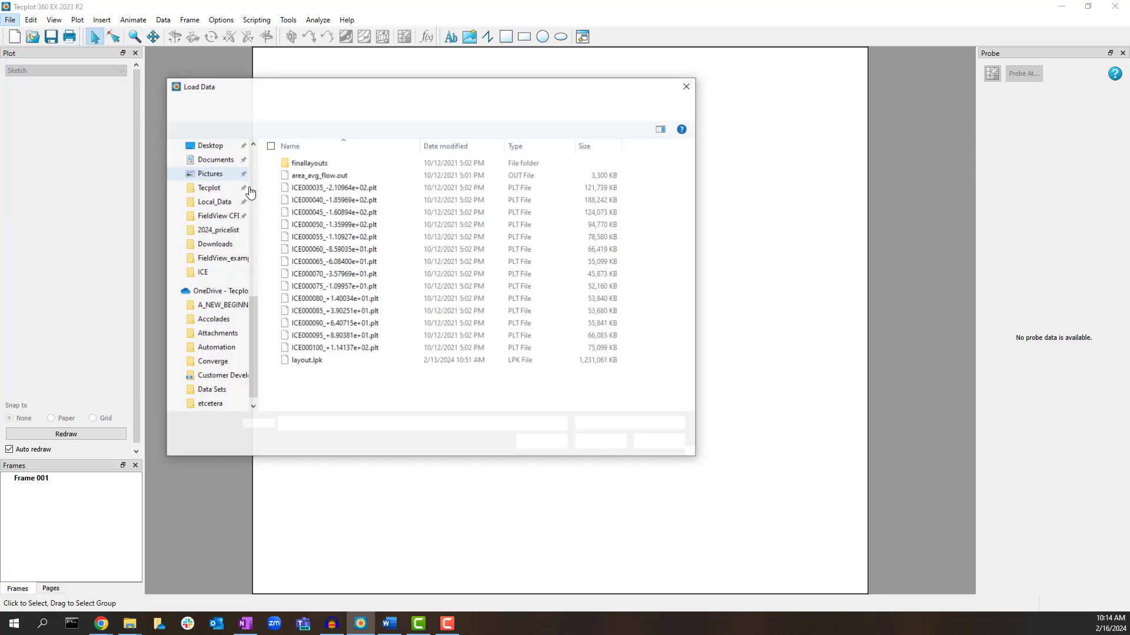
{"action": "left_click", "coordinate": [277, 212]}
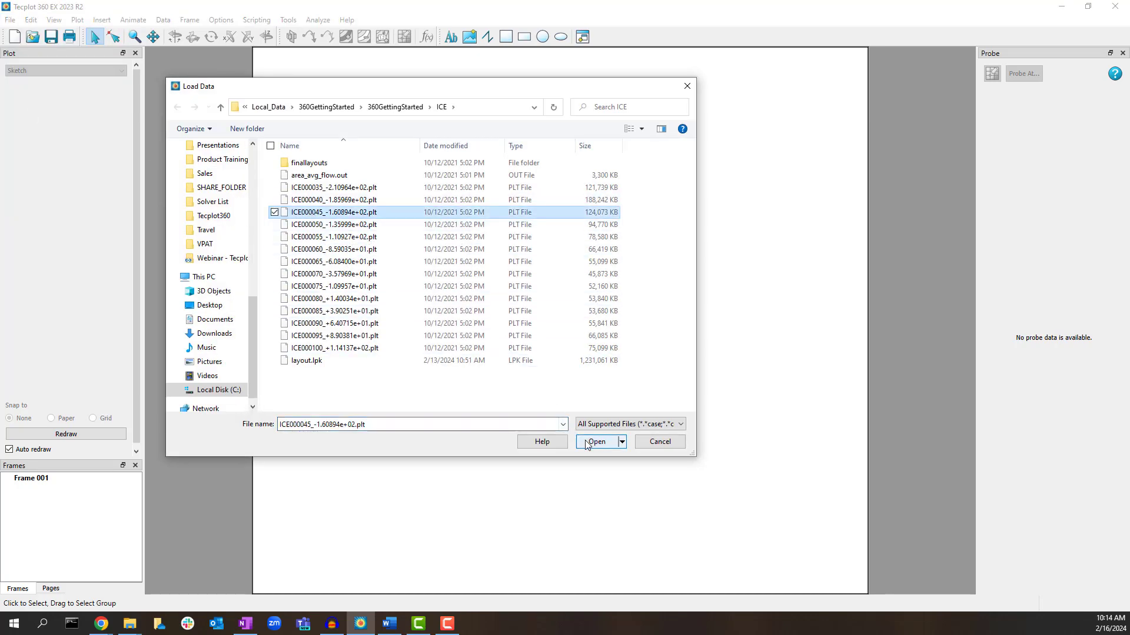
{"action": "left_click", "coordinate": [596, 442]}
- Compute new Radius and Theta variables from X and Y with Specify Equations
{"action": "left_click", "coordinate": [163, 19]}
{"action": "mouse_move", "coordinate": [177, 35]}
{"action": "left_click", "coordinate": [291, 34]}
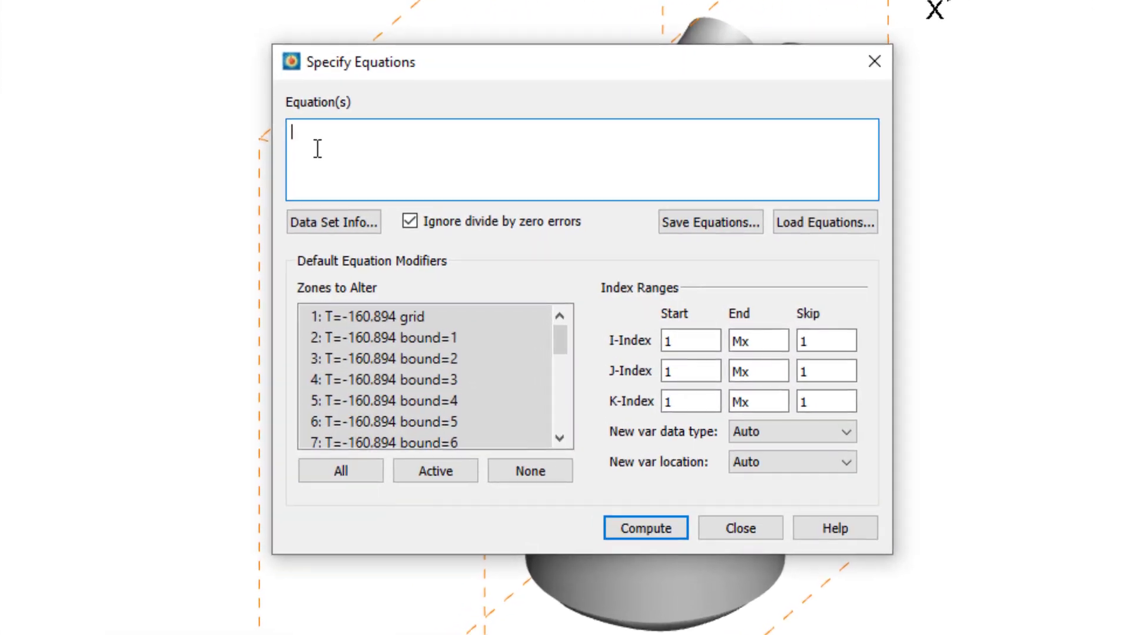
{"action": "type", "text": "{Radius} = sqrt(X*X+Y*Y) {Theta} = atan2(X,Y)"}
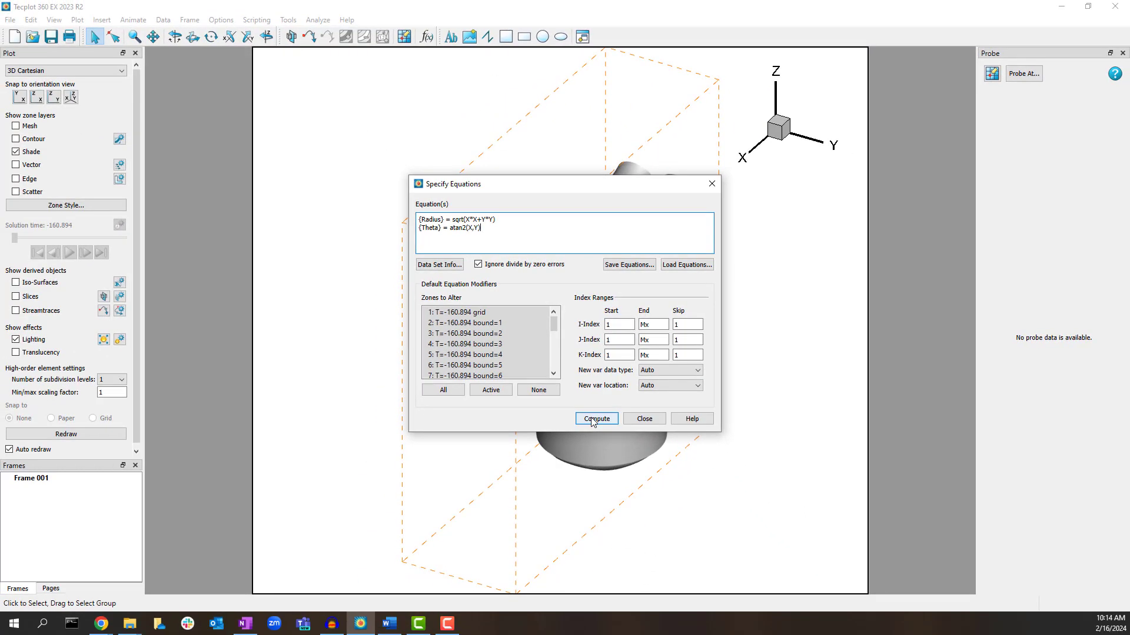
{"action": "left_click", "coordinate": [647, 532]}
{"action": "left_click", "coordinate": [597, 326]}
- Show a Radius iso-surface at 0.0278 and make the engine surfaces translucent
{"action": "left_click", "coordinate": [628, 417]}
{"action": "left_click", "coordinate": [119, 282]}
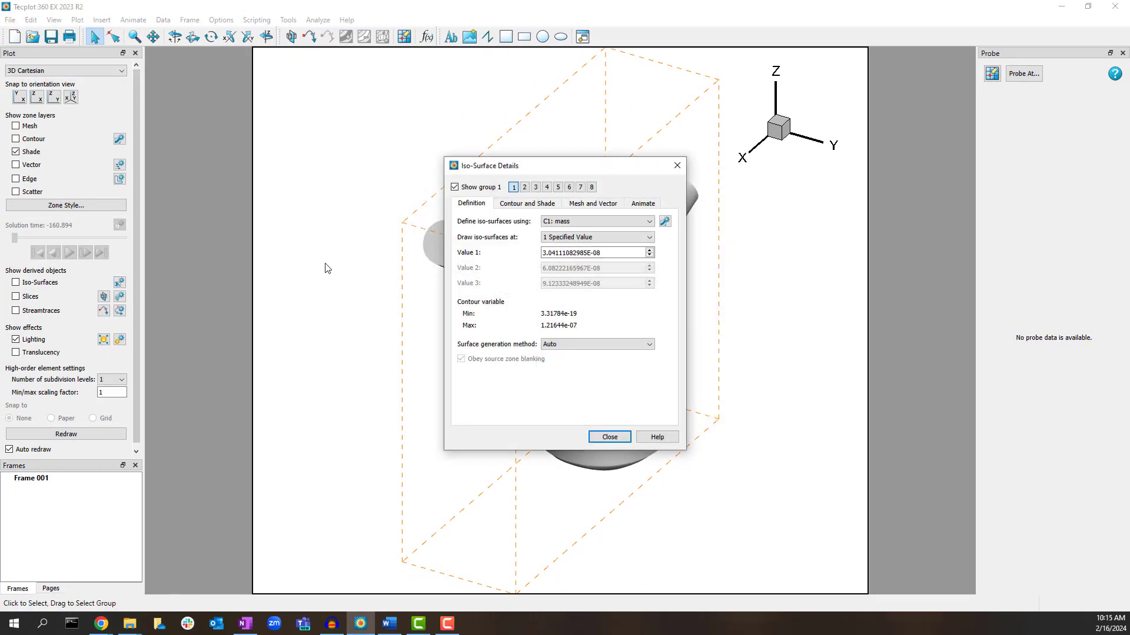
{"action": "left_click", "coordinate": [663, 222]}
{"action": "left_click", "coordinate": [550, 157]}
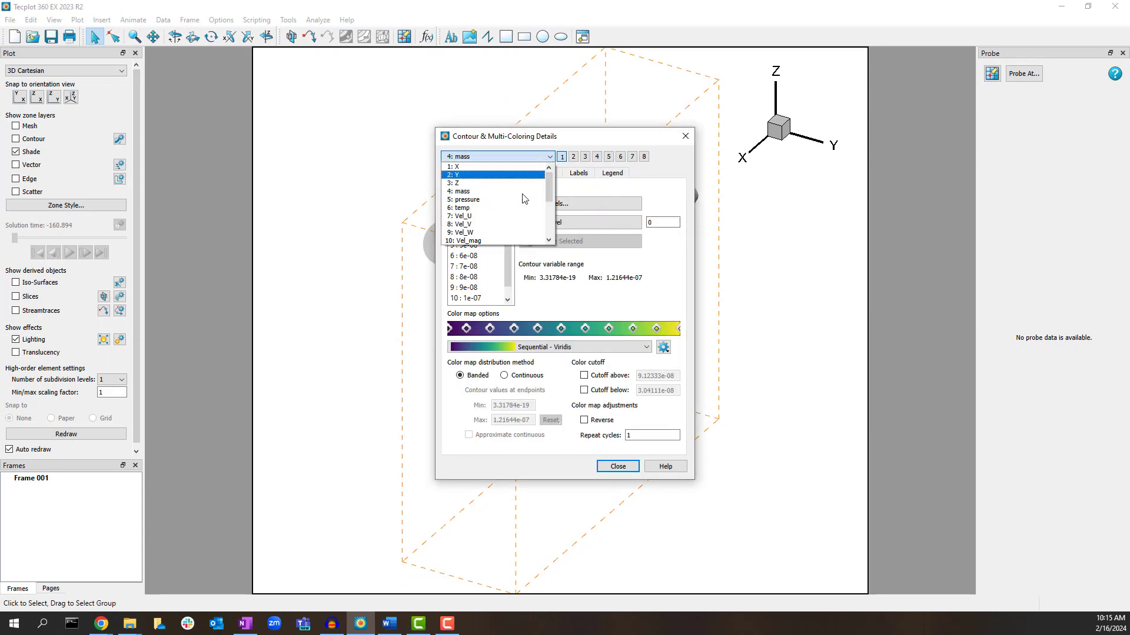
{"action": "scroll", "coordinate": [517, 205], "scroll_direction": "down", "scroll_amount": 3}
{"action": "left_click", "coordinate": [488, 242]}
{"action": "left_click", "coordinate": [617, 466]}
{"action": "double_click", "coordinate": [630, 253]}
{"action": "type", "text": "0.0278"}
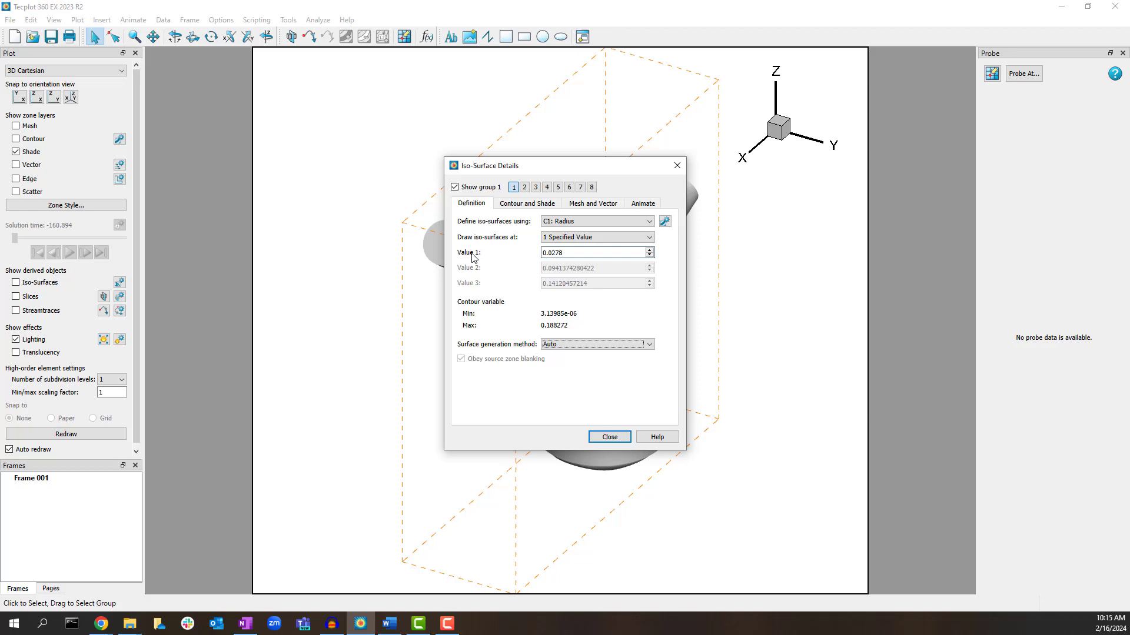
{"action": "left_click", "coordinate": [602, 439]}
{"action": "left_click", "coordinate": [36, 285]}
{"action": "left_click", "coordinate": [51, 352]}
- Extract the Radius iso-surface into its own zone
{"action": "left_click", "coordinate": [163, 20]}
{"action": "mouse_move", "coordinate": [175, 77]}
{"action": "left_click", "coordinate": [259, 87]}
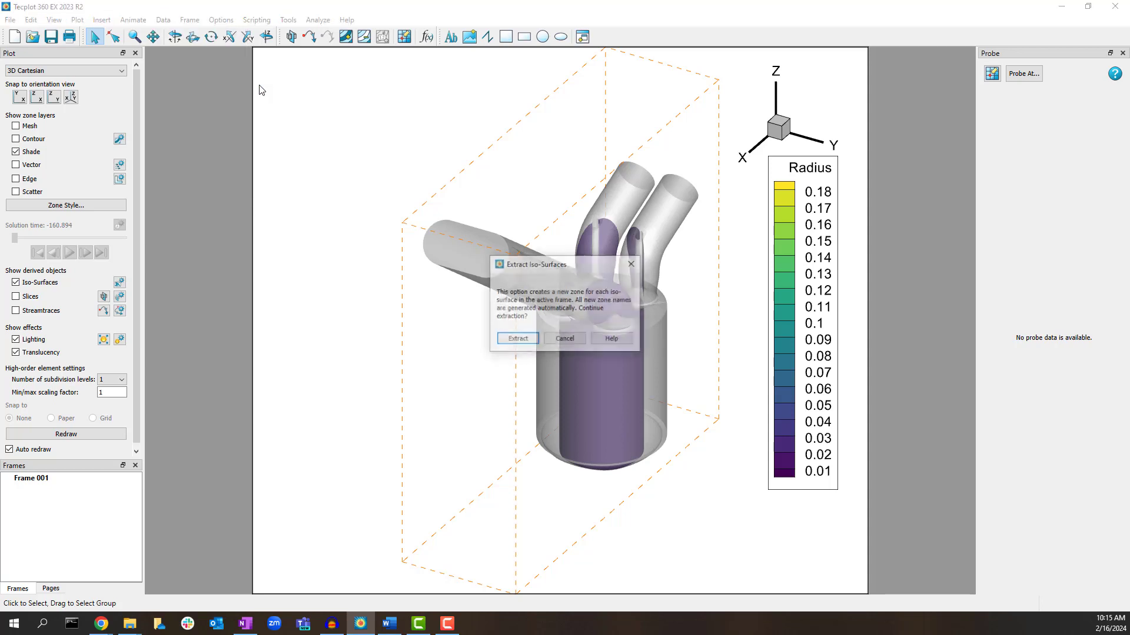
{"action": "left_click", "coordinate": [513, 341]}
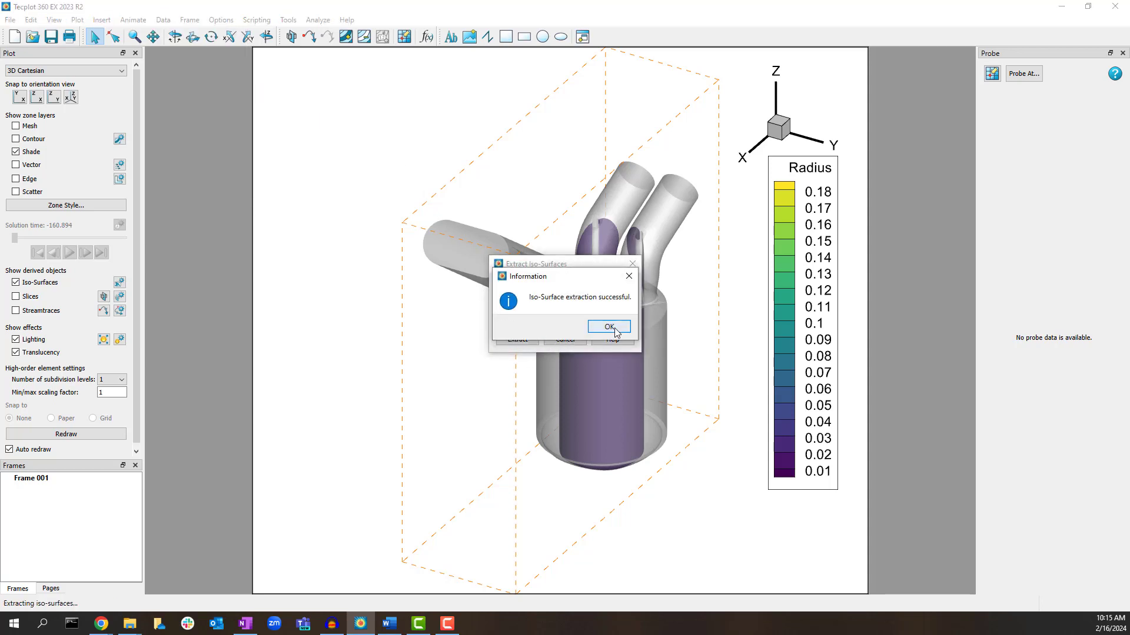
{"action": "left_click", "coordinate": [594, 327]}
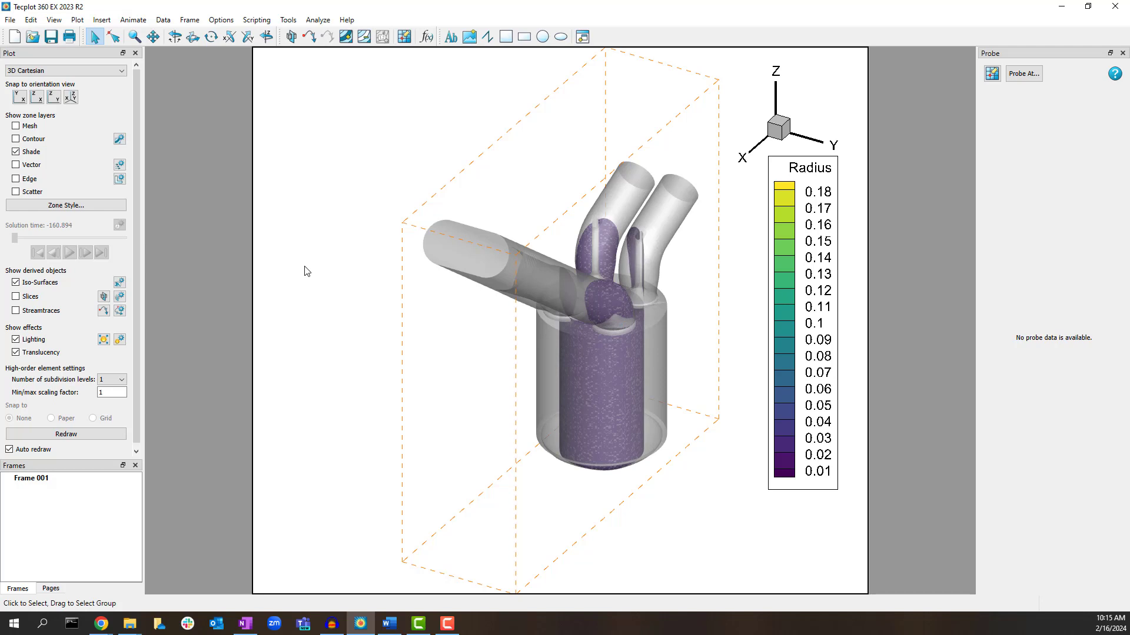
- Show only the extracted iso-surface zone 22 in Zone Style
{"action": "left_click", "coordinate": [120, 206]}
{"action": "left_click_drag", "start_coordinate": [502, 273], "coordinate": [237, 95]}
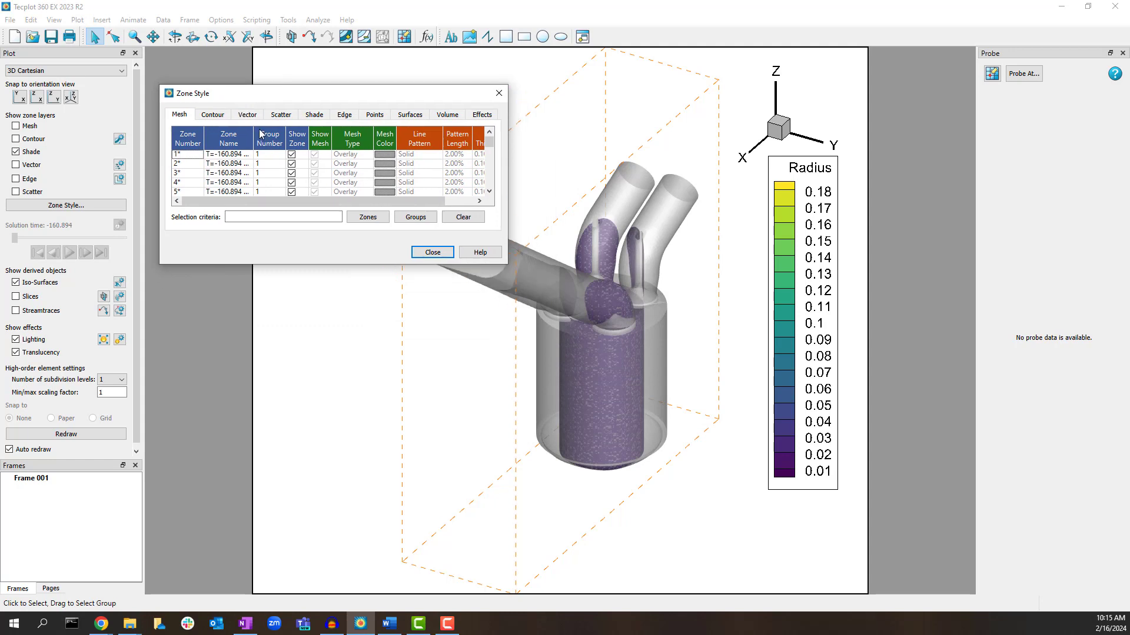
{"action": "scroll", "coordinate": [283, 172], "scroll_direction": "down", "scroll_amount": 2}
{"action": "scroll", "coordinate": [282, 172], "scroll_direction": "down", "scroll_amount": 4}
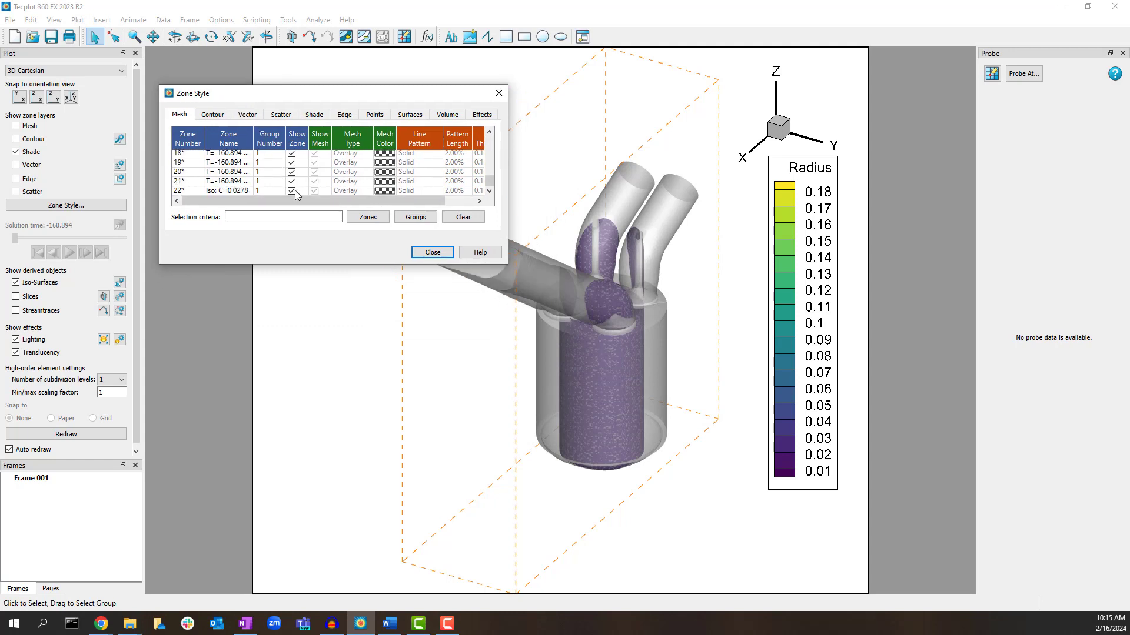
{"action": "left_click", "coordinate": [295, 192]}
{"action": "right_click", "coordinate": [295, 193]}
{"action": "left_click", "coordinate": [317, 222]}
{"action": "left_click", "coordinate": [421, 254]}
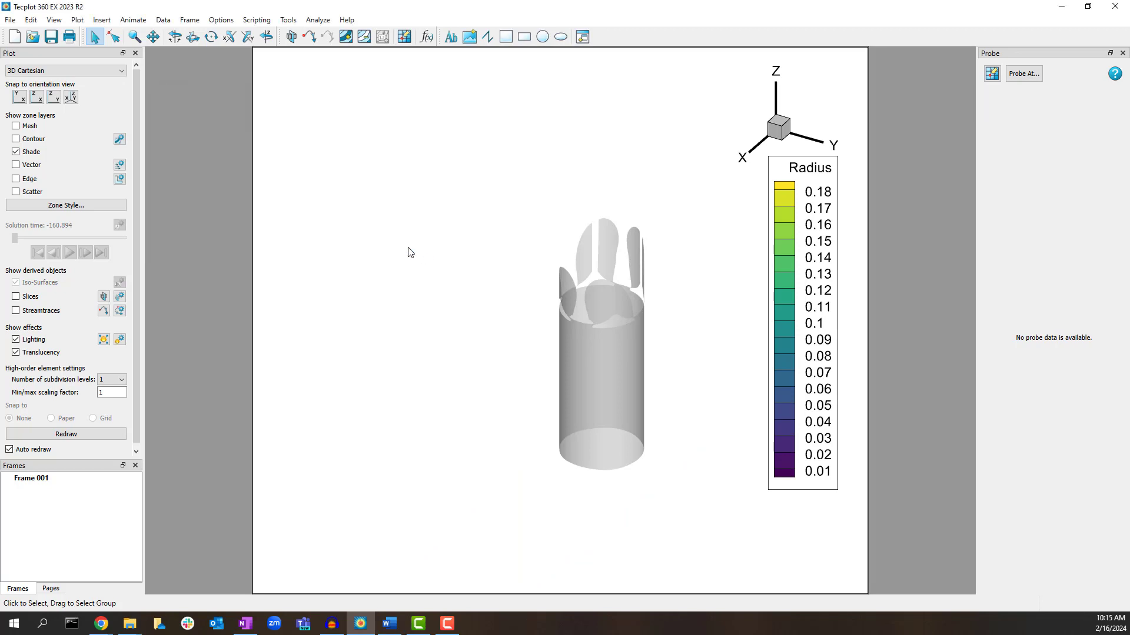
- Switch to 2D Cartesian with Theta on the X axis and Z on the Y axis
{"action": "left_click", "coordinate": [112, 72]}
{"action": "left_click", "coordinate": [108, 87]}
{"action": "left_click", "coordinate": [77, 20]}
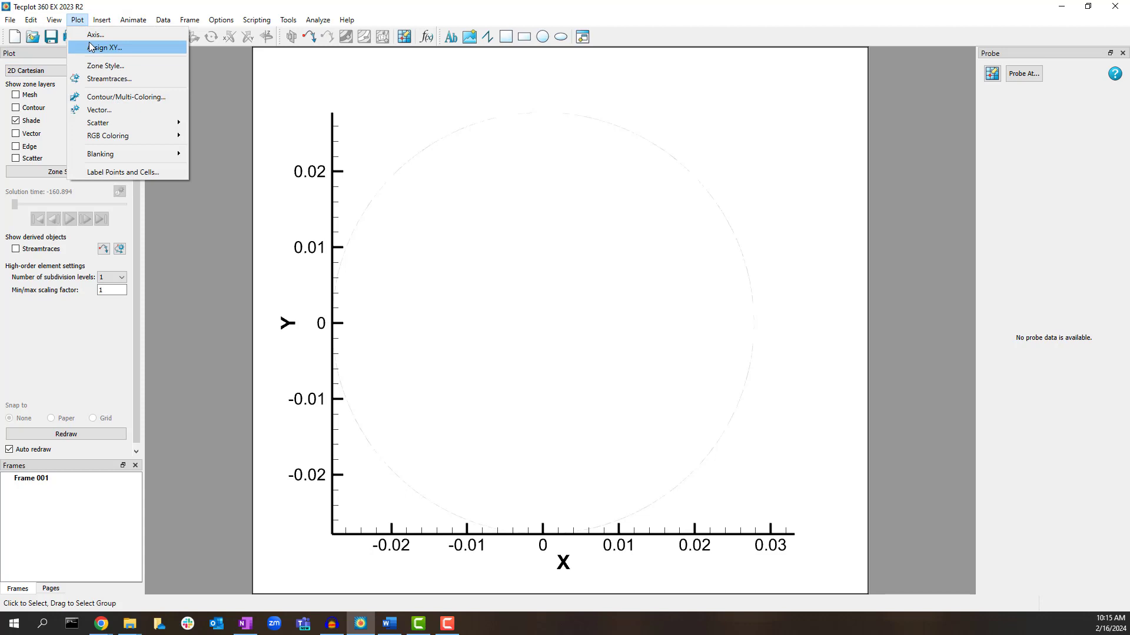
{"action": "left_click", "coordinate": [88, 45]}
{"action": "left_click", "coordinate": [541, 303]}
{"action": "scroll", "coordinate": [542, 353], "scroll_direction": "down", "scroll_amount": 3}
{"action": "left_click", "coordinate": [541, 386]}
{"action": "left_click", "coordinate": [540, 318]}
{"action": "left_click", "coordinate": [538, 344]}
{"action": "left_click", "coordinate": [530, 337]}
- Make the X and Y axes independent and fit the plot to full size
{"action": "left_click", "coordinate": [77, 19]}
{"action": "left_click", "coordinate": [89, 58]}
{"action": "left_click", "coordinate": [415, 336]}
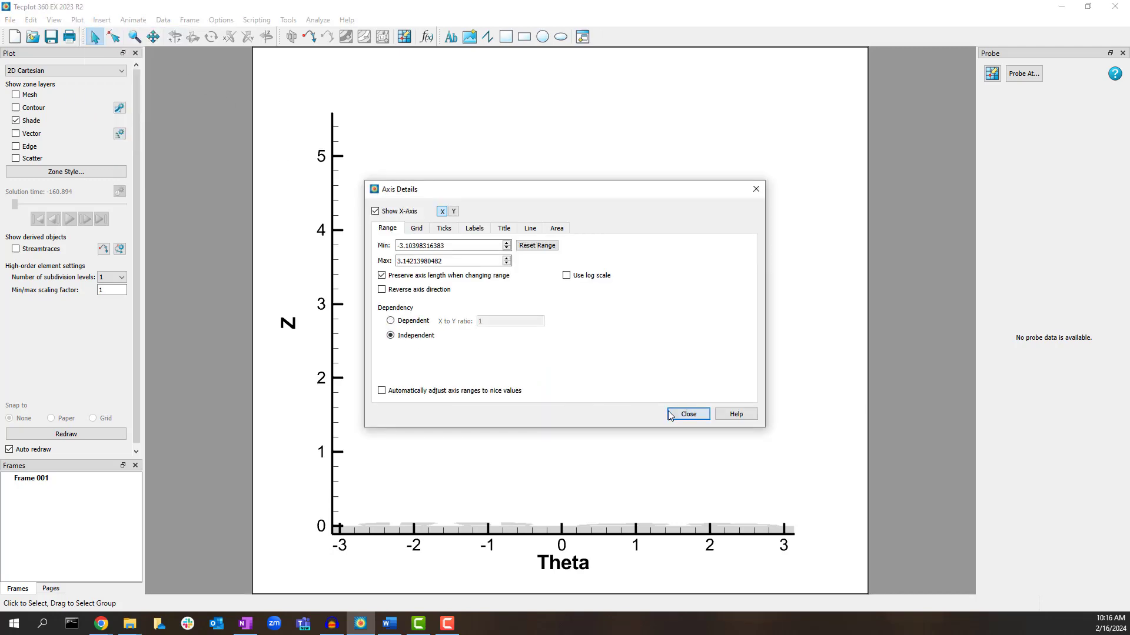
{"action": "left_click", "coordinate": [671, 414]}
{"action": "left_click", "coordinate": [54, 19]}
{"action": "left_click", "coordinate": [73, 32]}
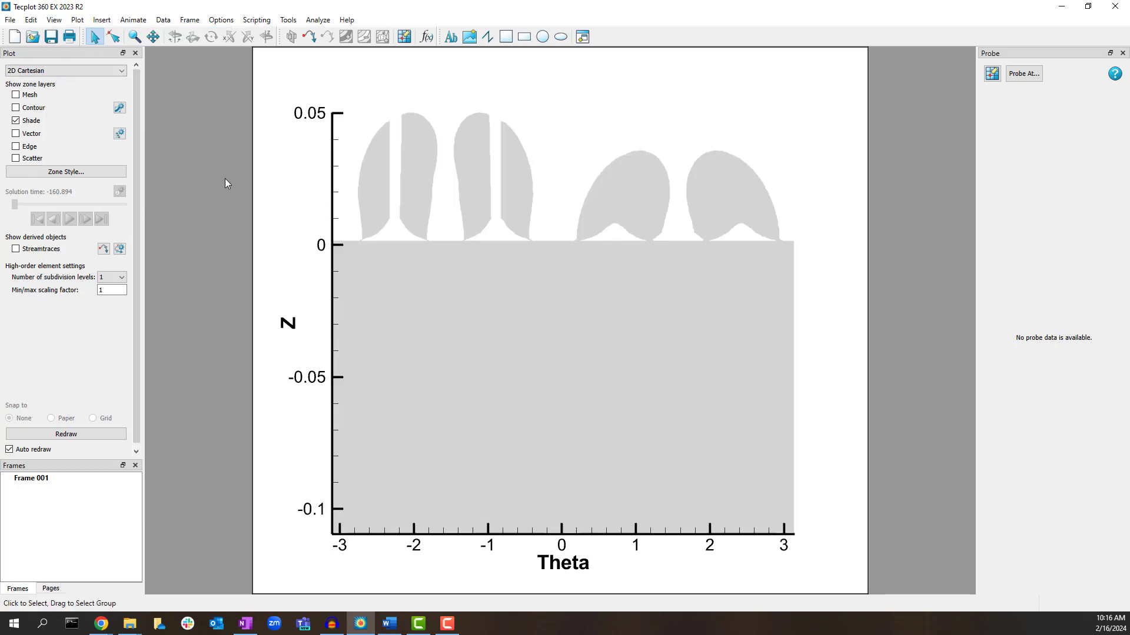
- Turn on contour flooding and contour the surface by pressure
{"action": "left_click", "coordinate": [37, 107]}
{"action": "left_click", "coordinate": [120, 109]}
{"action": "left_click", "coordinate": [467, 157]}
{"action": "scroll", "coordinate": [467, 177], "scroll_direction": "up", "scroll_amount": 3}
{"action": "left_click", "coordinate": [471, 199]}
{"action": "left_click", "coordinate": [618, 466]}
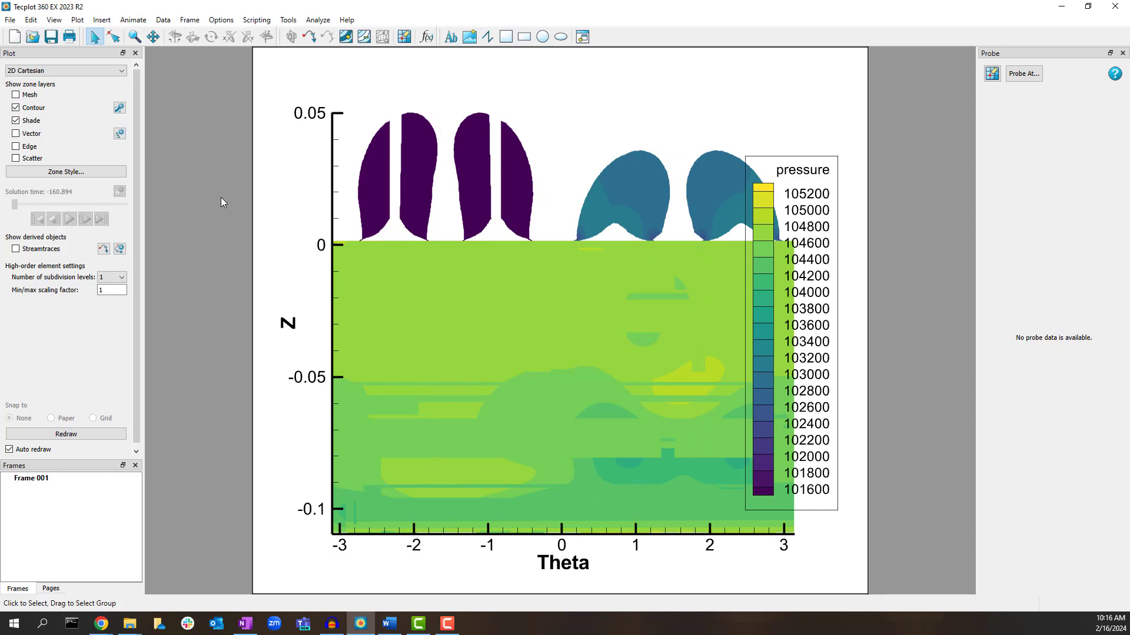
- Blank cells where Y <= -0.02779 with value blanking active and included
{"action": "left_click", "coordinate": [77, 19]}
{"action": "mouse_move", "coordinate": [154, 156]}
{"action": "left_click", "coordinate": [216, 155]}
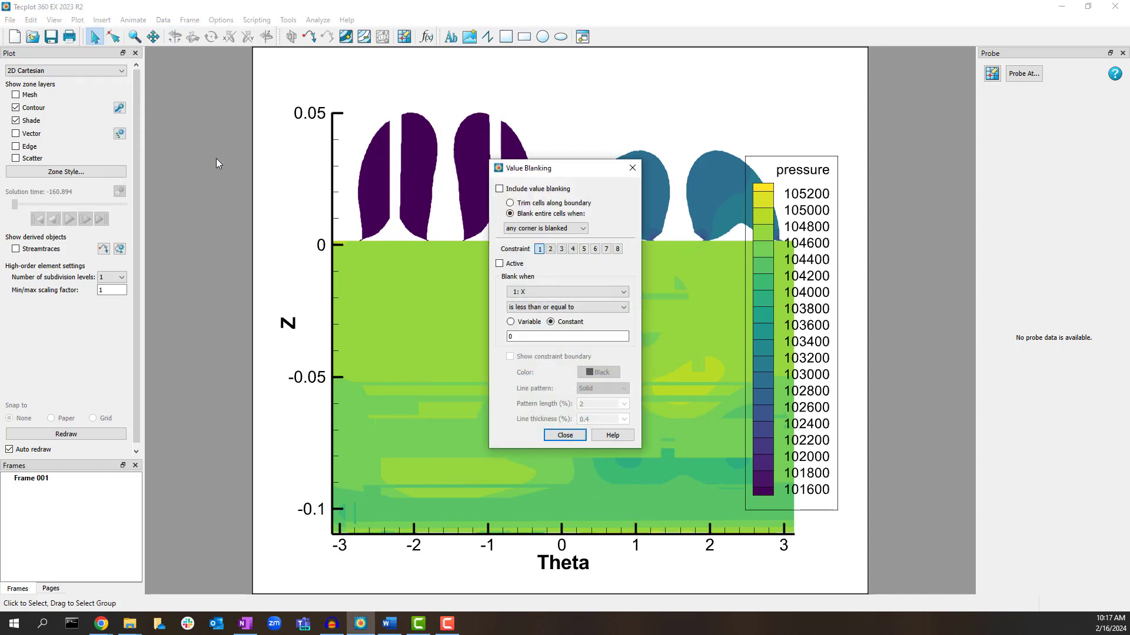
{"action": "left_click", "coordinate": [537, 292]}
{"action": "left_click", "coordinate": [547, 308]}
{"action": "left_click", "coordinate": [545, 337]}
{"action": "type", "text": "-0.0"}
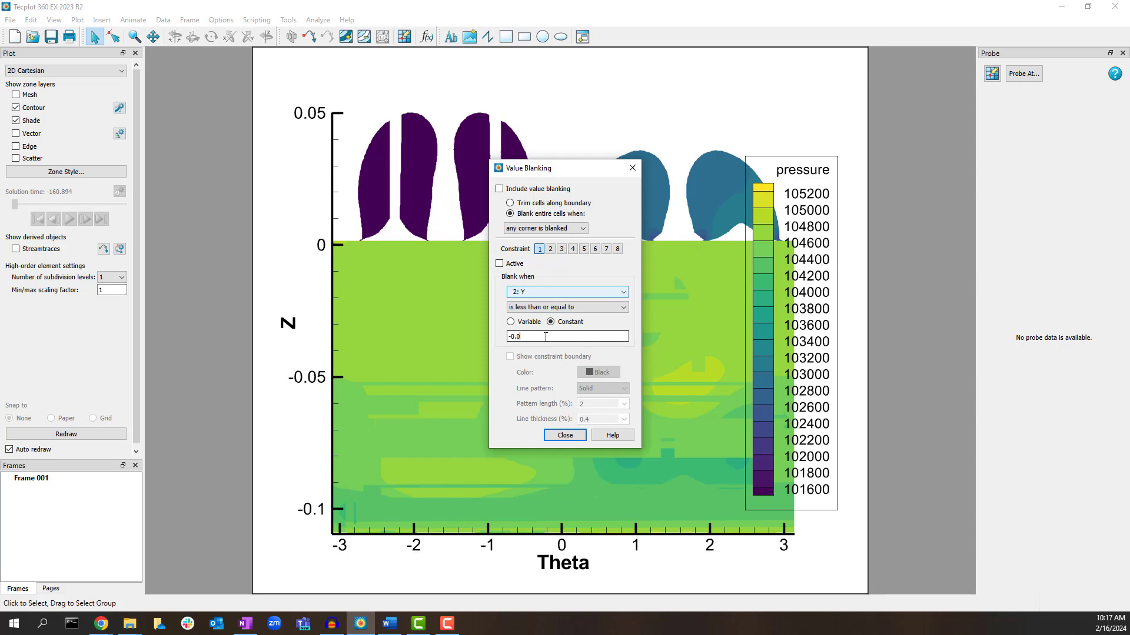
{"action": "type", "text": "2779"}
{"action": "left_click", "coordinate": [513, 263]}
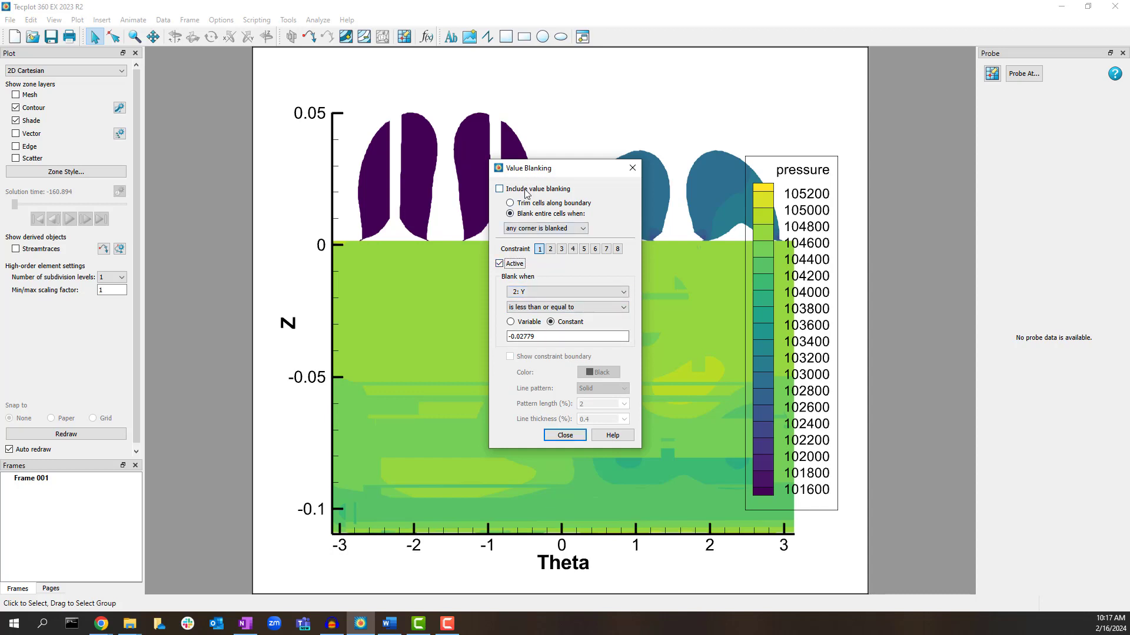
{"action": "left_click", "coordinate": [525, 189]}
{"action": "left_click", "coordinate": [564, 435]}
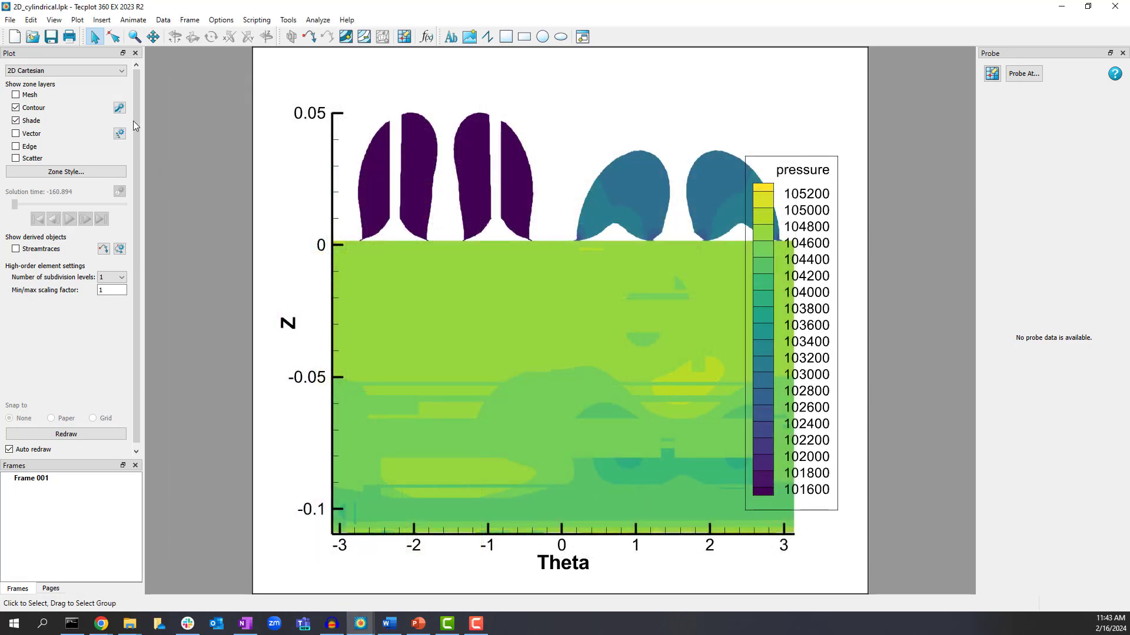
- Return to a 3D plot and assign 21: Theta to the X axis
{"action": "left_click", "coordinate": [105, 69]}
{"action": "left_click", "coordinate": [107, 87]}
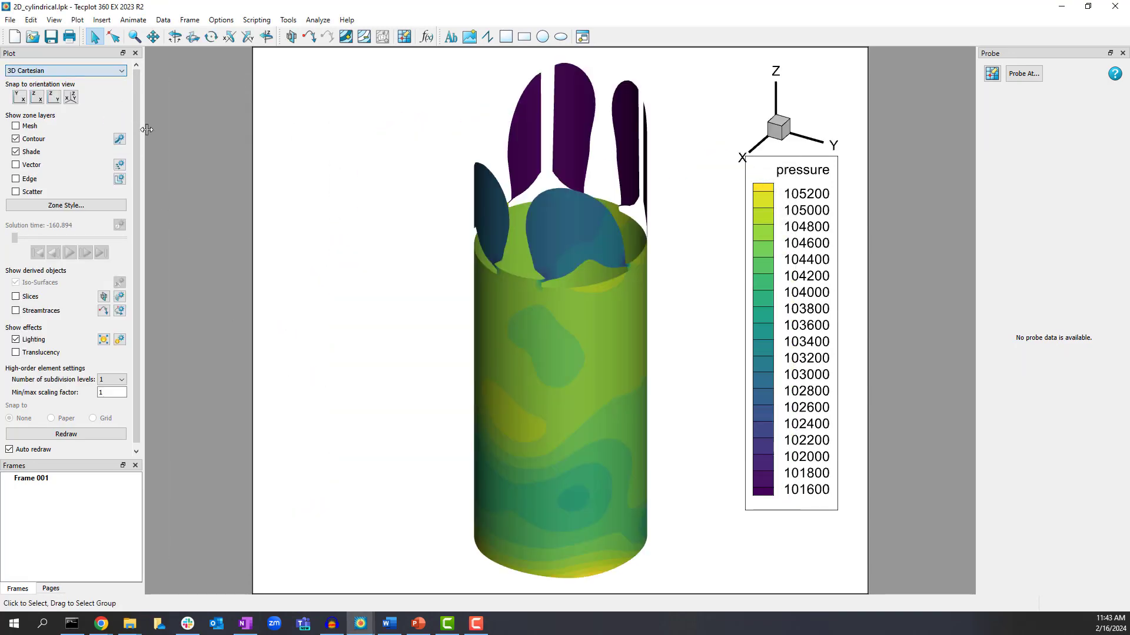
{"action": "left_click", "coordinate": [77, 20]}
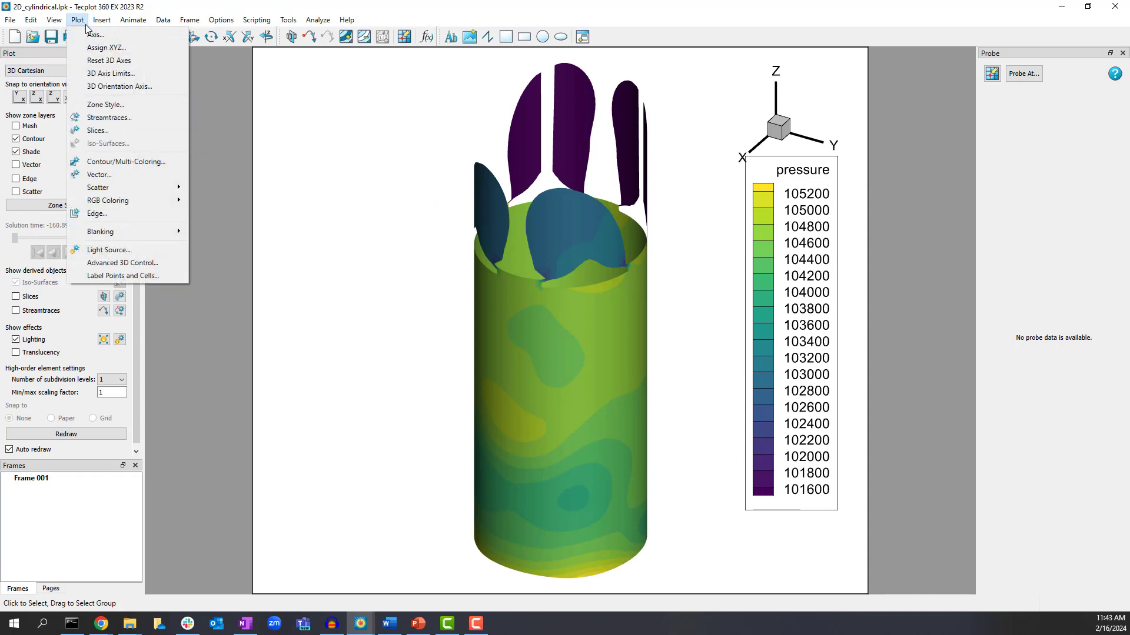
{"action": "left_click", "coordinate": [88, 42]}
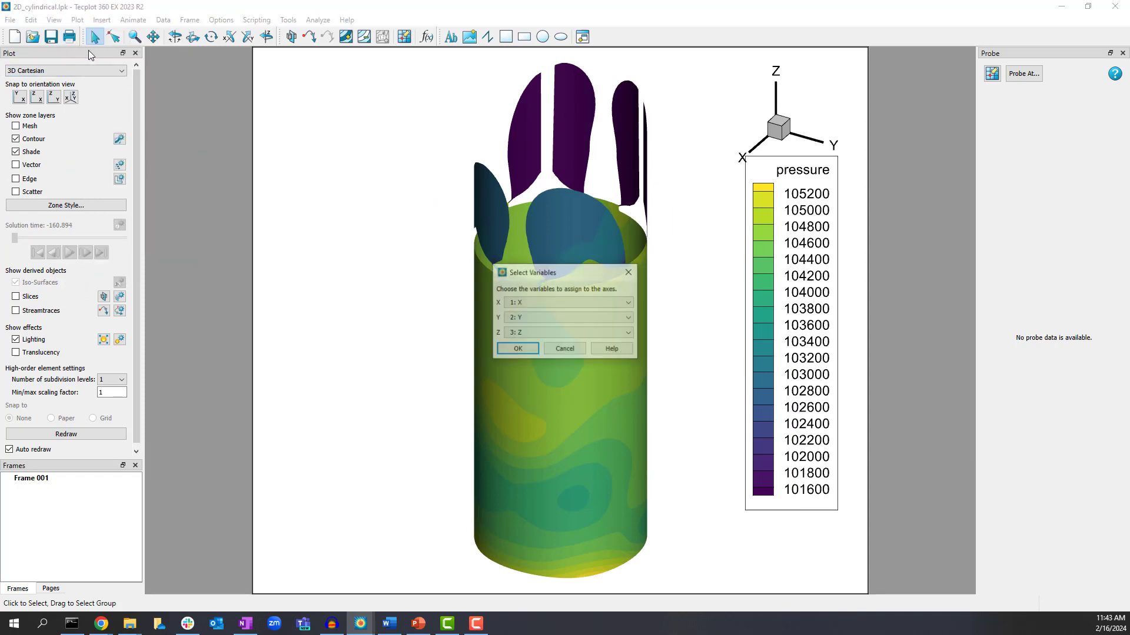
{"action": "left_click", "coordinate": [529, 303]}
{"action": "scroll", "coordinate": [543, 352], "scroll_direction": "down", "scroll_amount": 2}
{"action": "left_click", "coordinate": [536, 384]}
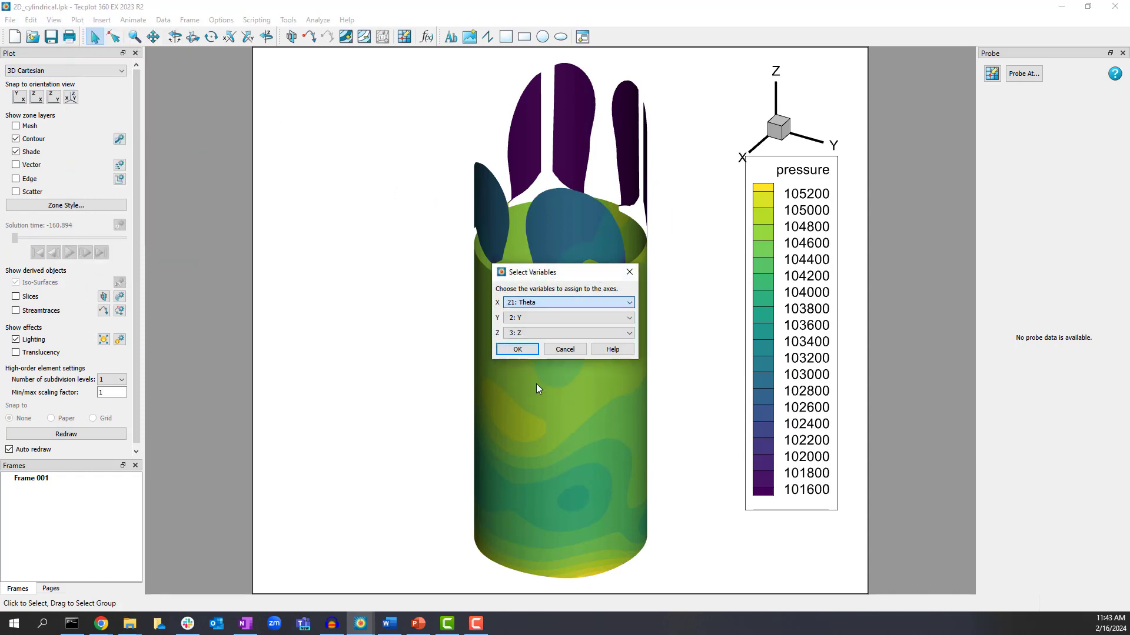
{"action": "left_click", "coordinate": [528, 355]}
{"action": "left_click", "coordinate": [651, 326]}
{"action": "left_click", "coordinate": [638, 325]}
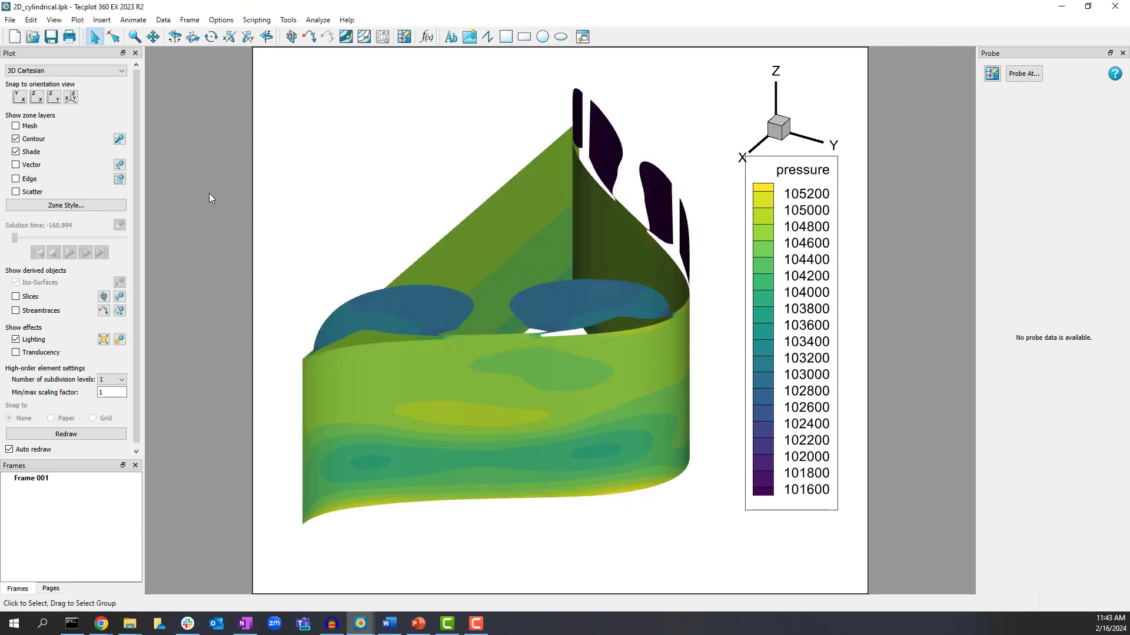
- View the plot in the X–Z plane, rotated to Theta 180, with lighting off
{"action": "left_click", "coordinate": [36, 97]}
{"action": "left_click", "coordinate": [56, 20]}
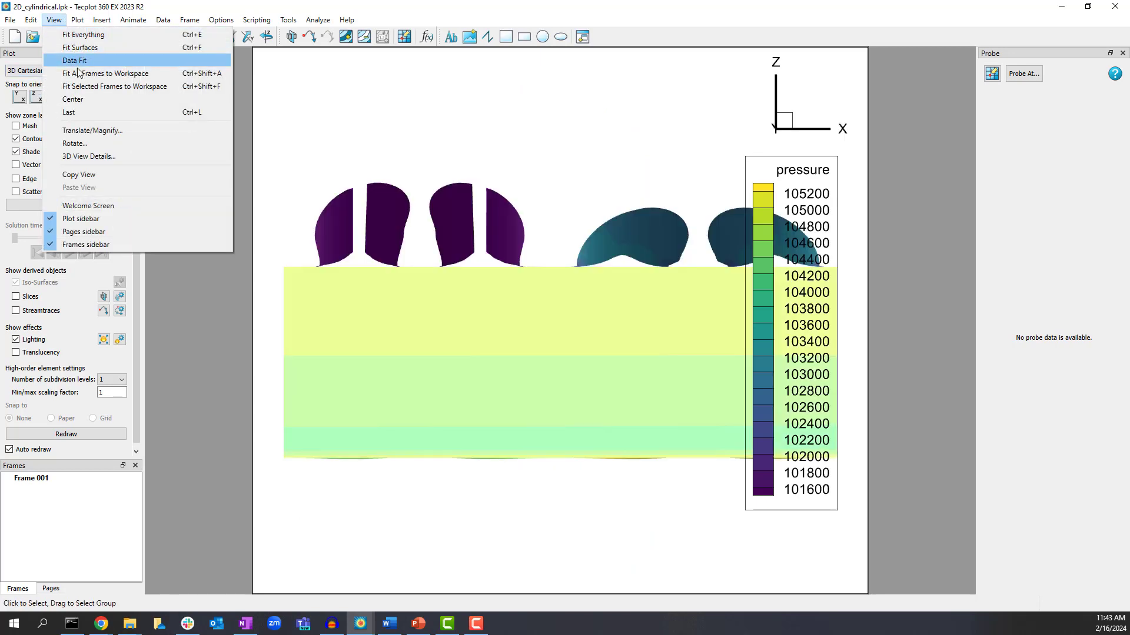
{"action": "left_click", "coordinate": [91, 143]}
{"action": "left_click", "coordinate": [579, 371]}
{"action": "left_click_drag", "start_coordinate": [579, 372], "coordinate": [538, 368]}
{"action": "type", "text": "180"}
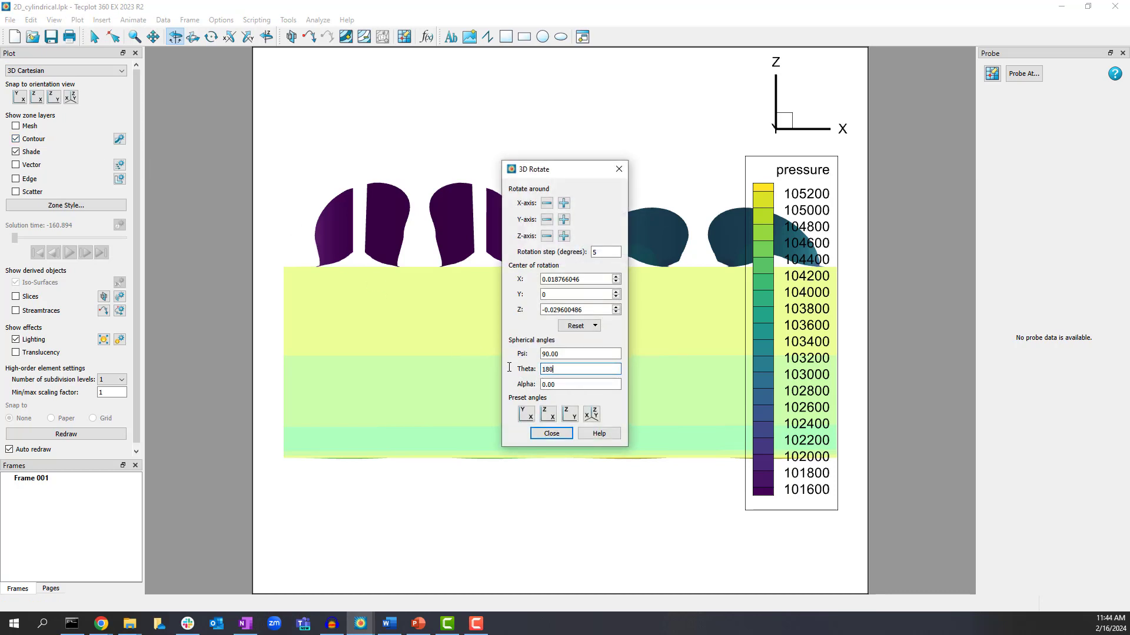
{"action": "key", "text": "Tab"}
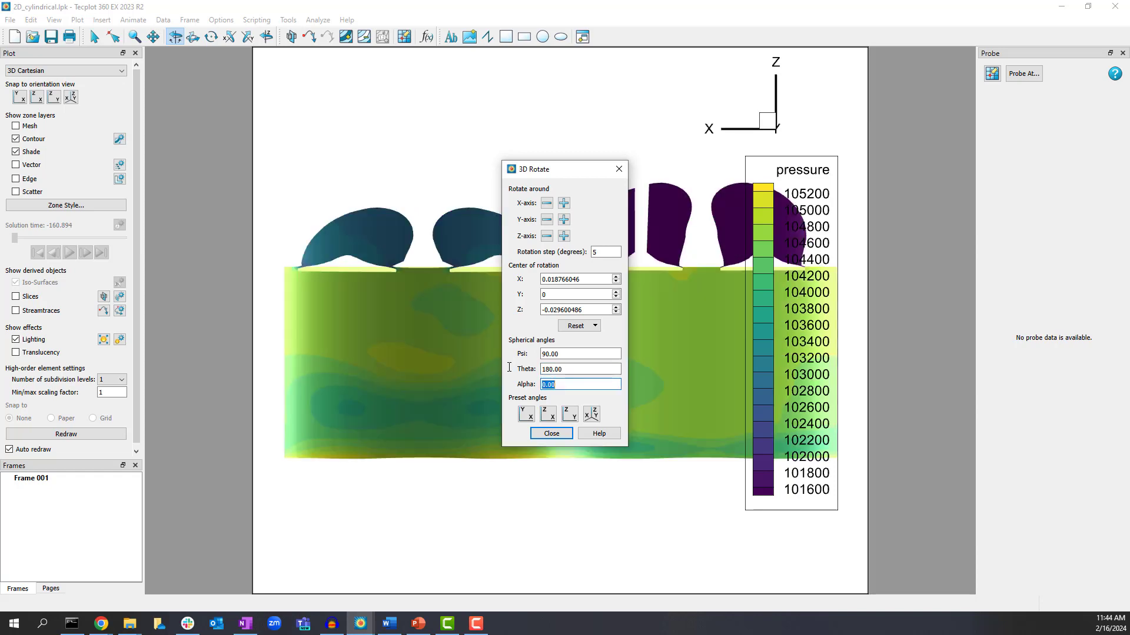
{"action": "left_click", "coordinate": [551, 433]}
{"action": "left_click", "coordinate": [22, 340]}
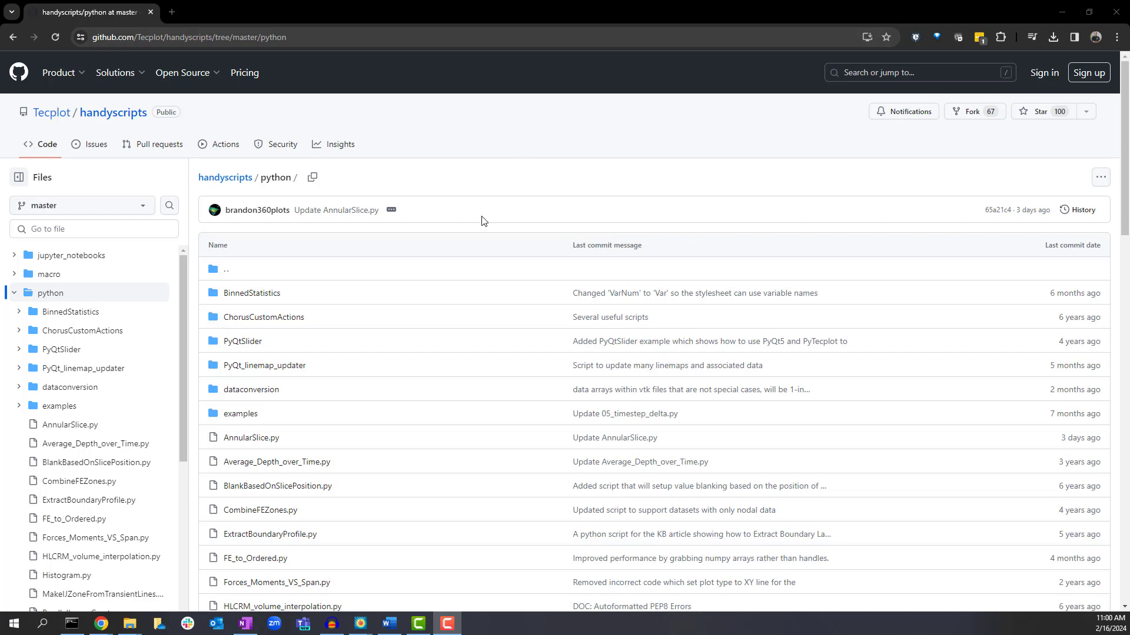
- Open the AnnularSlice.py script page in the handyscripts python folder
{"action": "left_click", "coordinate": [263, 437]}
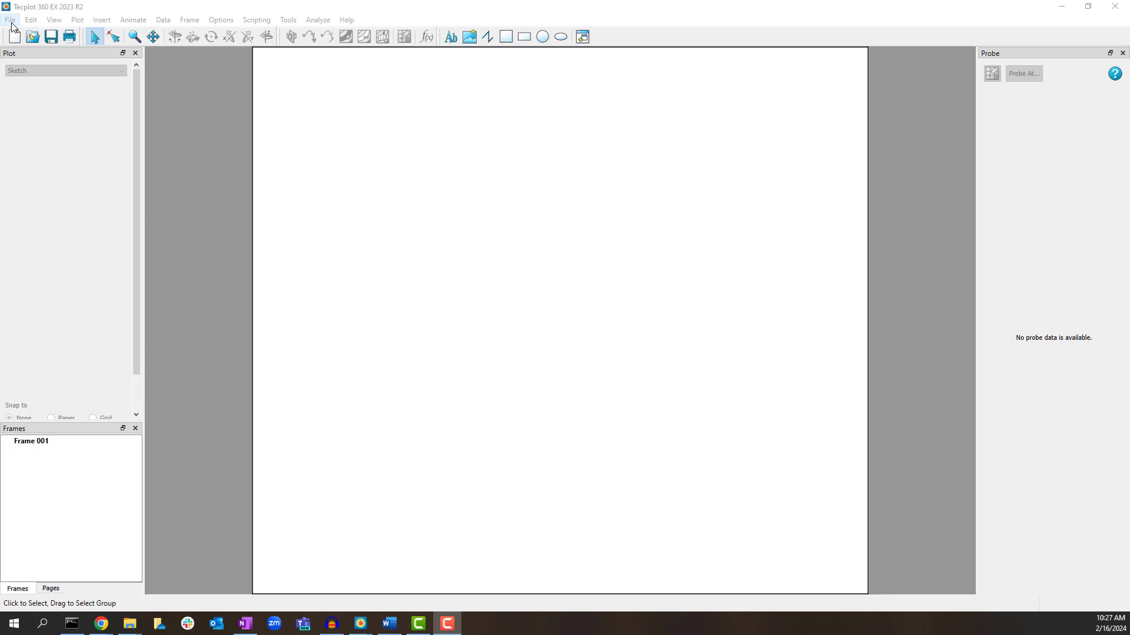
- Load the ICE000045_-1.60894e+02.plt engine dataset
{"action": "left_click", "coordinate": [11, 20]}
{"action": "left_click", "coordinate": [50, 104]}
{"action": "left_click", "coordinate": [408, 212]}
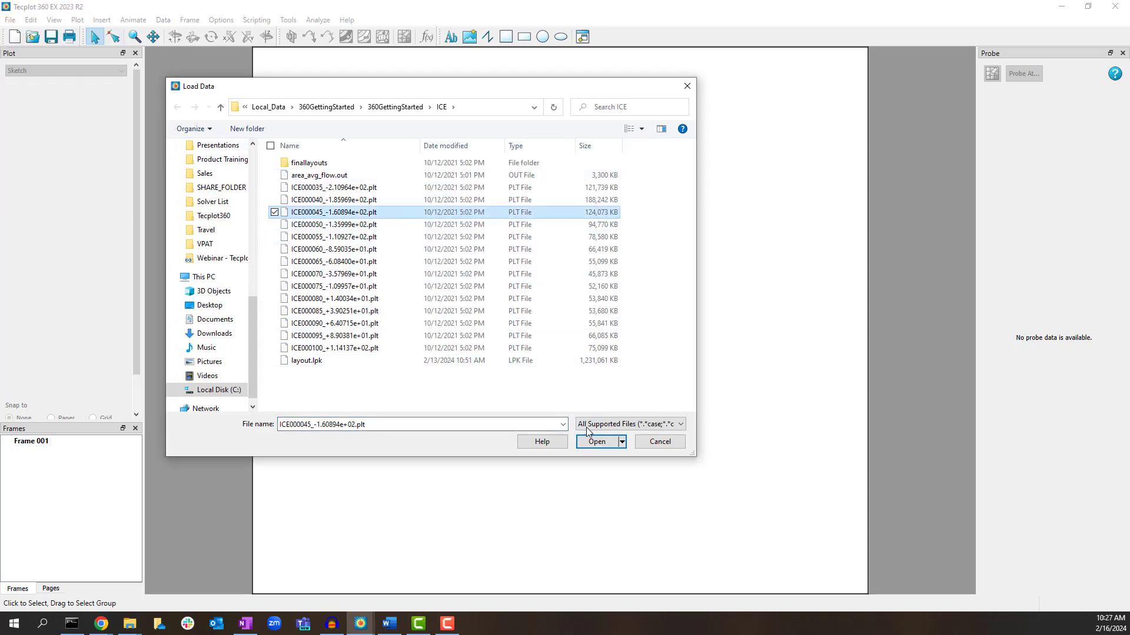
{"action": "left_click", "coordinate": [595, 442]}
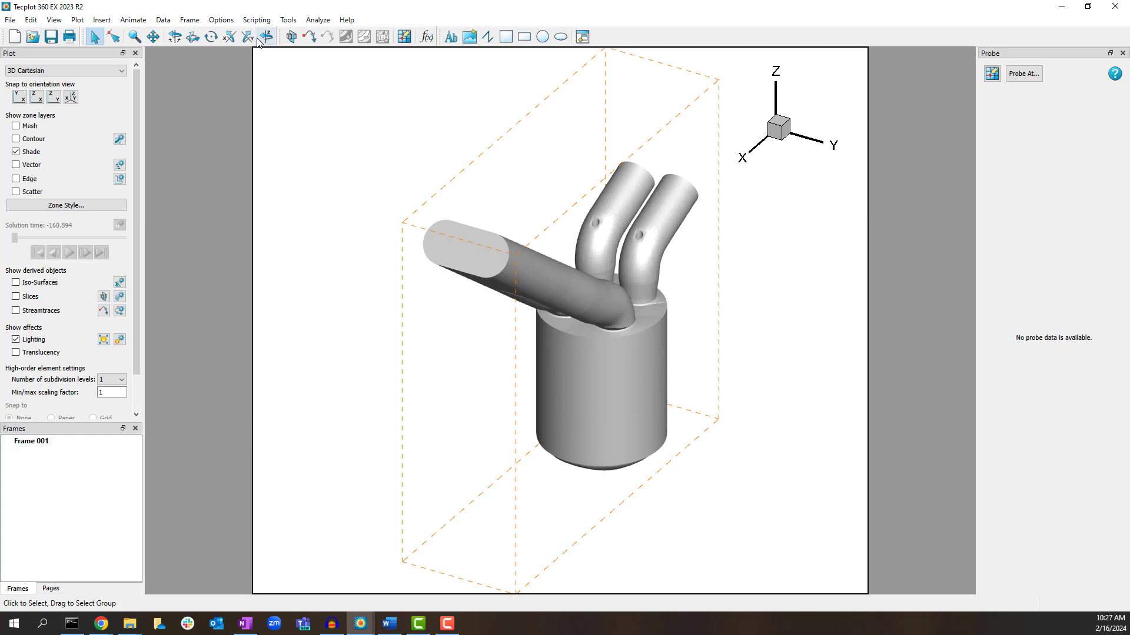
- Enable PyTecplot Connections from the Scripting menu
{"action": "left_click", "coordinate": [257, 20]}
{"action": "left_click", "coordinate": [278, 95]}
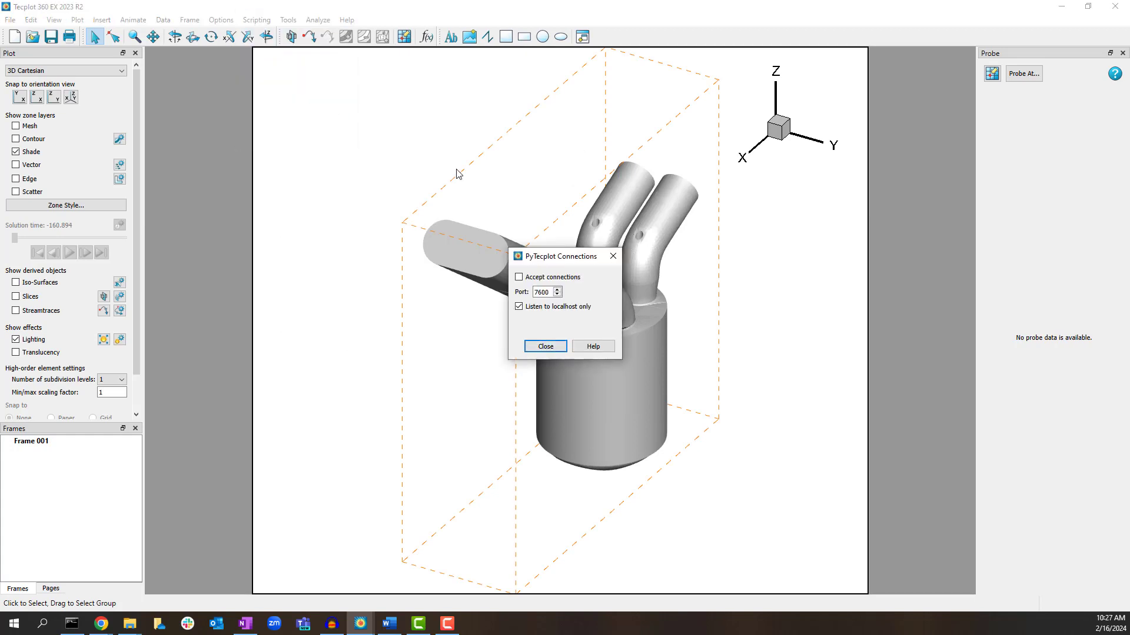
{"action": "left_click", "coordinate": [545, 346]}
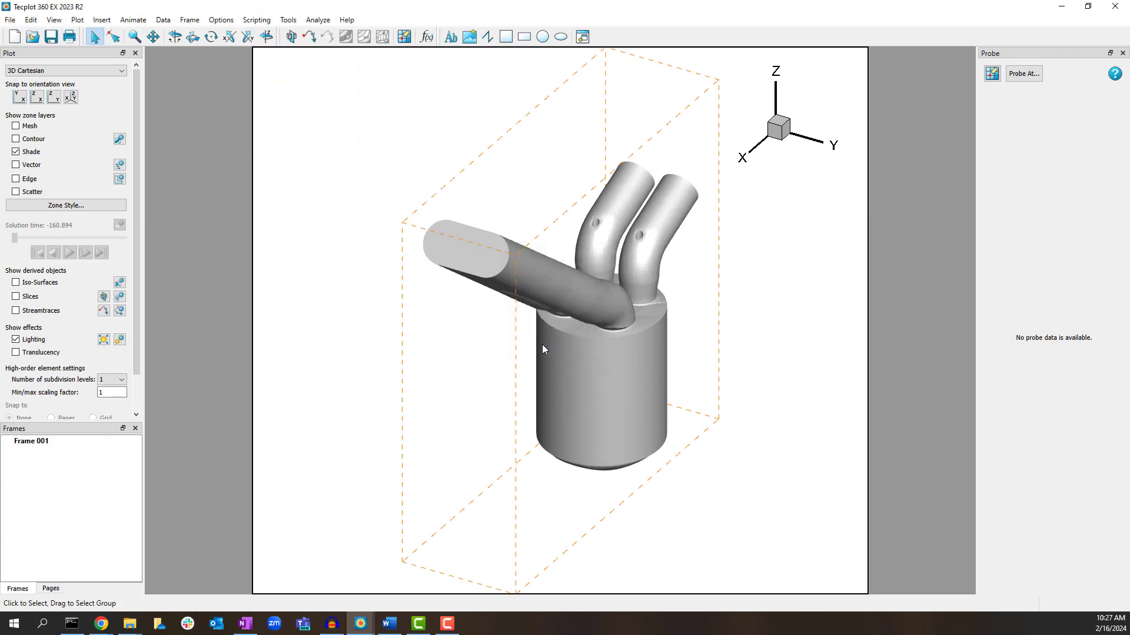
- Run python -O AnnularSlice.py, answering axis Z, radius 0.0278 and zone pattern *bound=2
{"action": "left_click", "coordinate": [70, 626]}
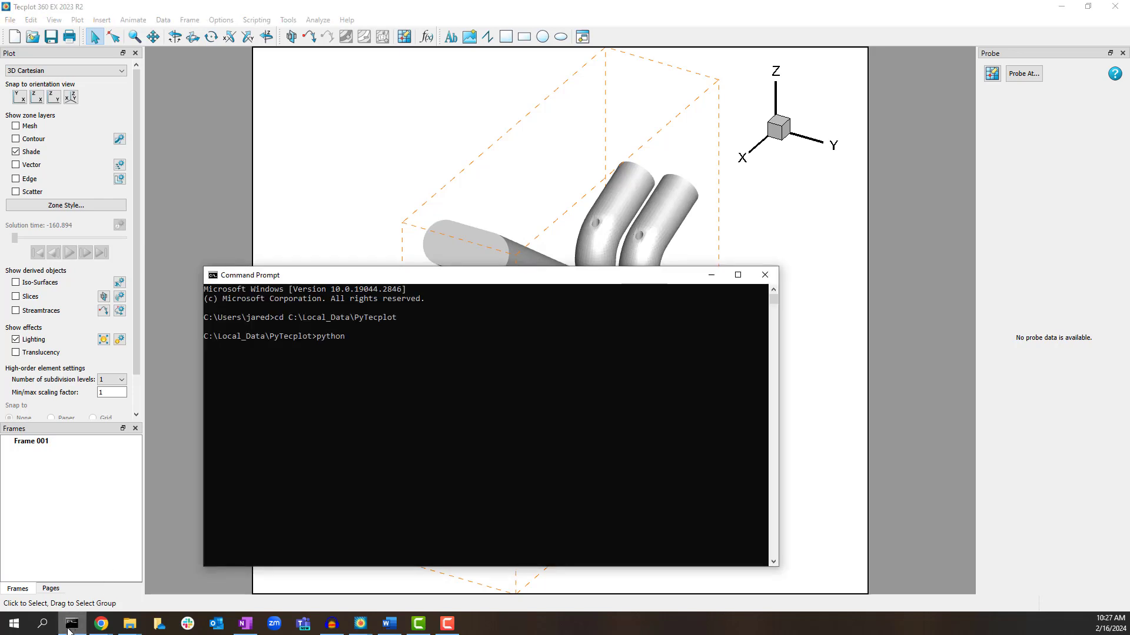
{"action": "type", "text": "python -O AnnularSlice.py"}
{"action": "key", "text": "Return"}
{"action": "type", "text": "Z"}
{"action": "key", "text": "Return"}
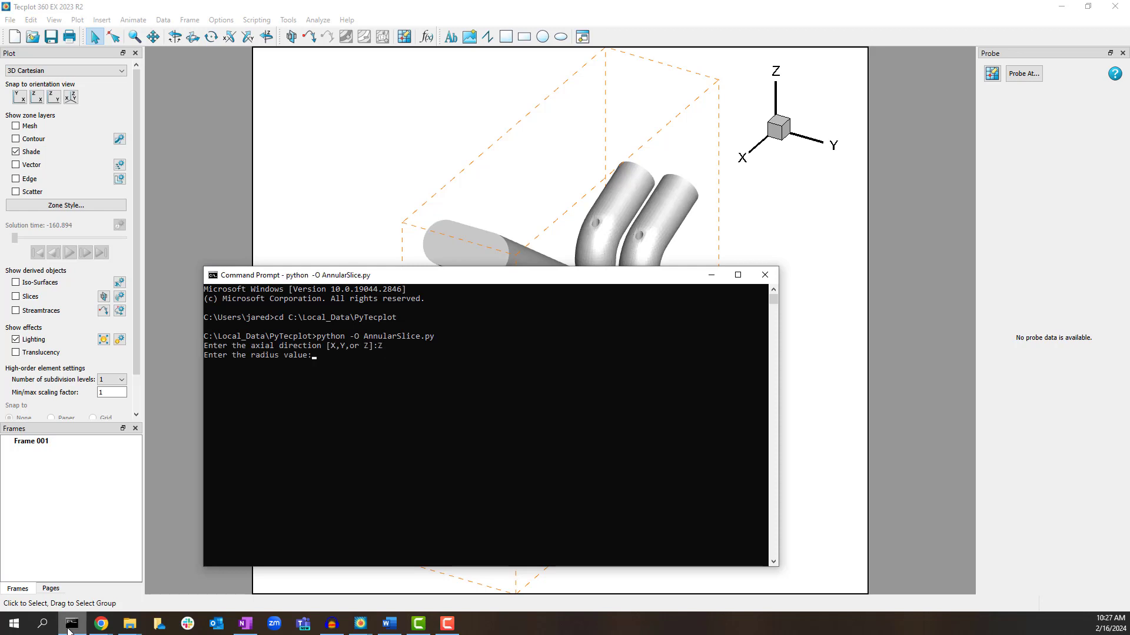
{"action": "type", "text": "0.0278"}
{"action": "key", "text": "Return"}
{"action": "type", "text": "*bound=2"}
{"action": "key", "text": "Return"}
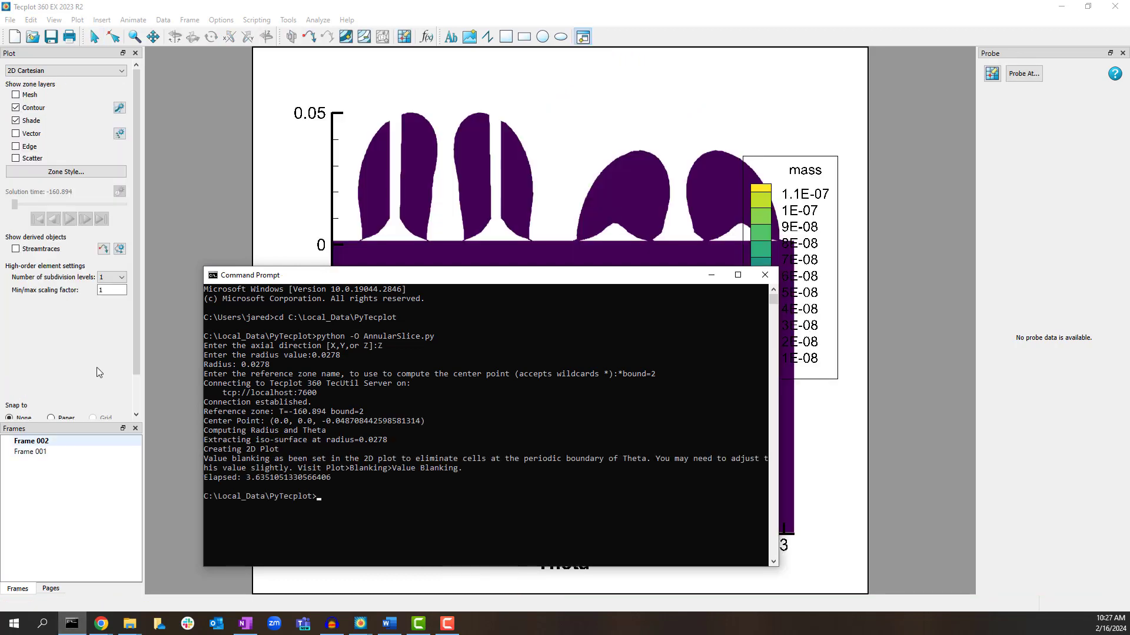
- Change the Frame 002 contour variable from mass to pressure via the legend
{"action": "left_click", "coordinate": [97, 372]}
{"action": "left_click", "coordinate": [94, 37]}
{"action": "double_click", "coordinate": [775, 222]}
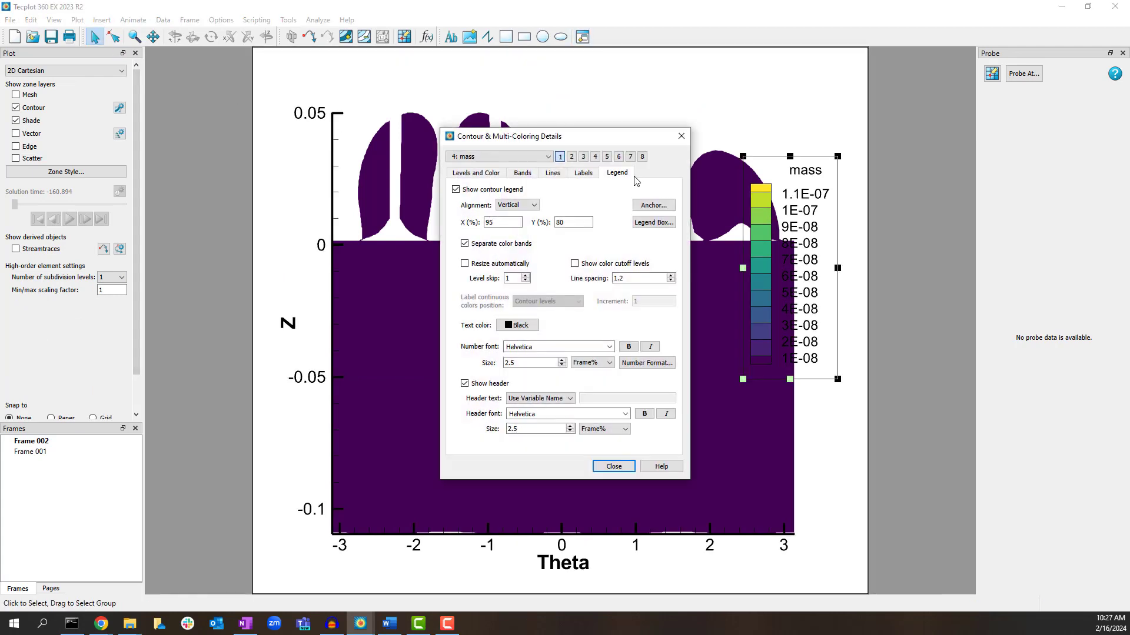
{"action": "left_click", "coordinate": [500, 157]}
{"action": "left_click", "coordinate": [488, 190]}
{"action": "left_click", "coordinate": [602, 467]}
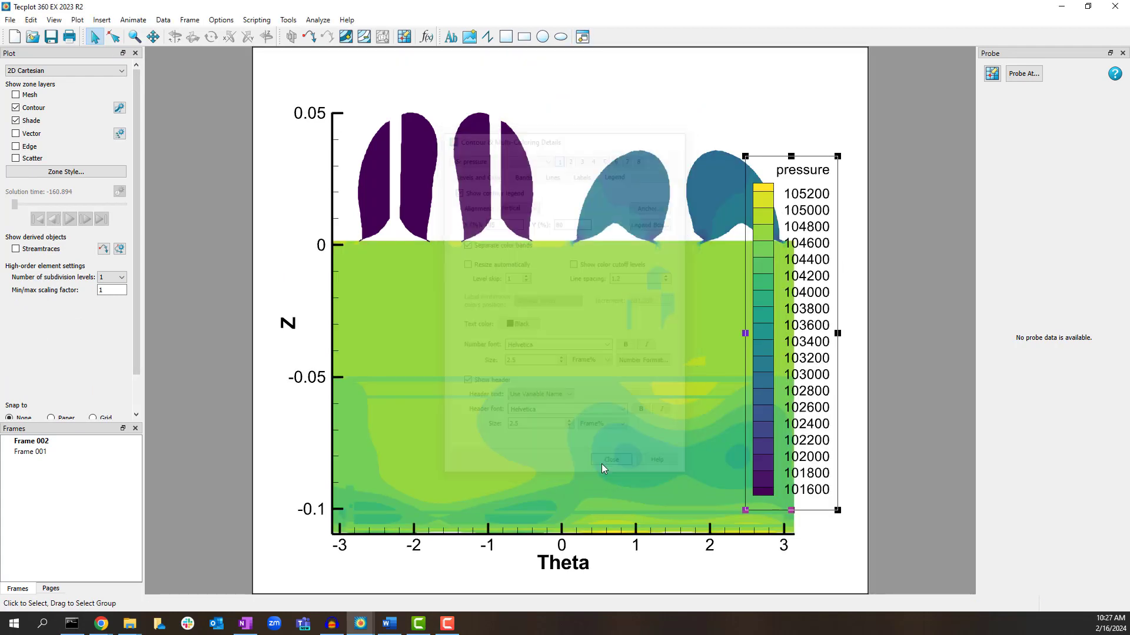
- Apply value blanking to remove the seam cells
{"action": "left_click", "coordinate": [77, 19]}
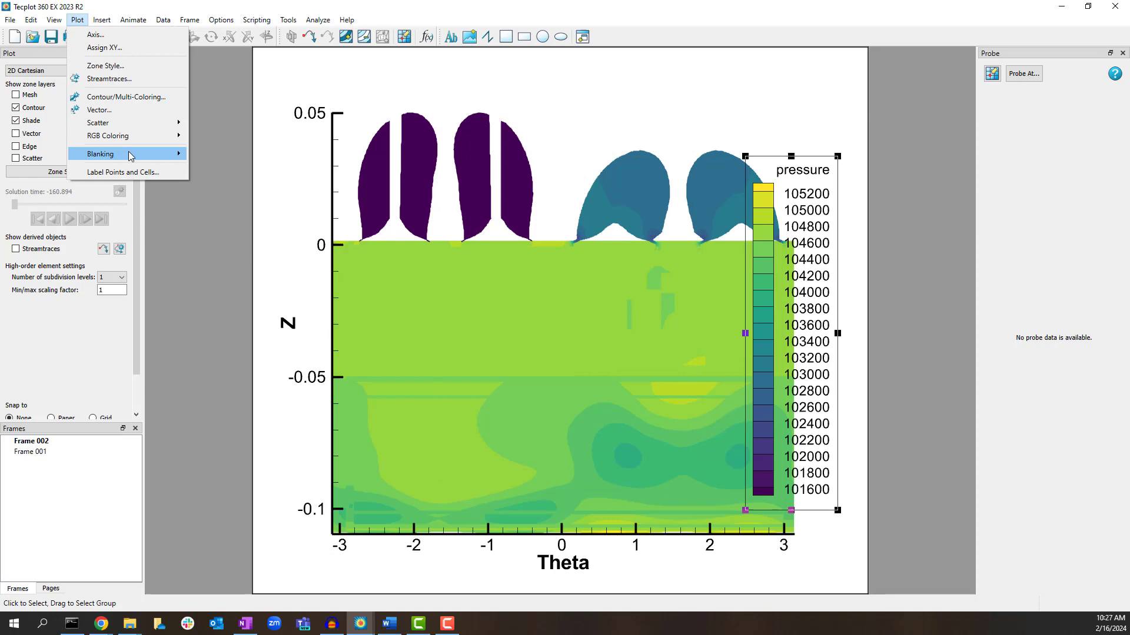
{"action": "left_click", "coordinate": [218, 154]}
{"action": "left_click", "coordinate": [572, 335]}
{"action": "left_click", "coordinate": [565, 435]}
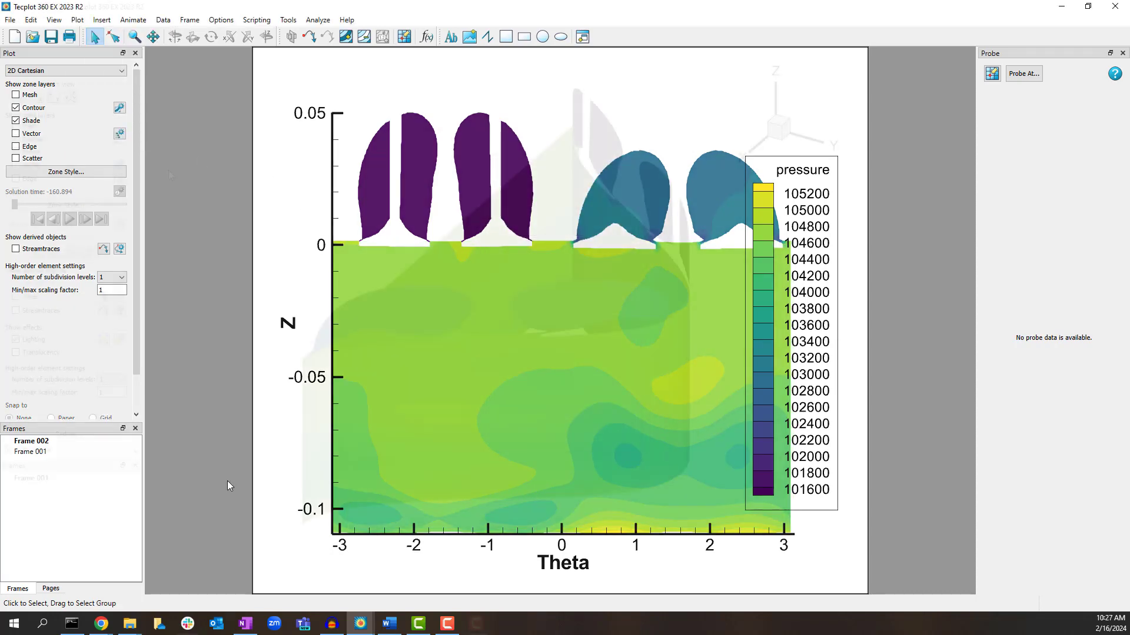